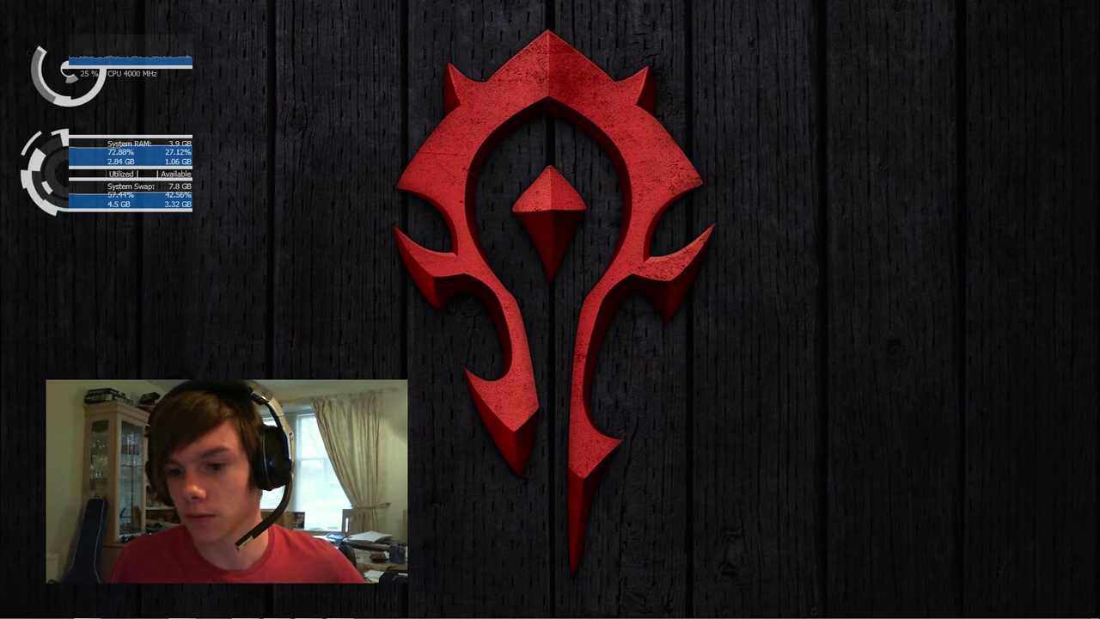
# - Open the first 'Metallica - Wherever I May Roam' (6:25) result in the tubidy.mobi search results
pyautogui.click(87, 608)
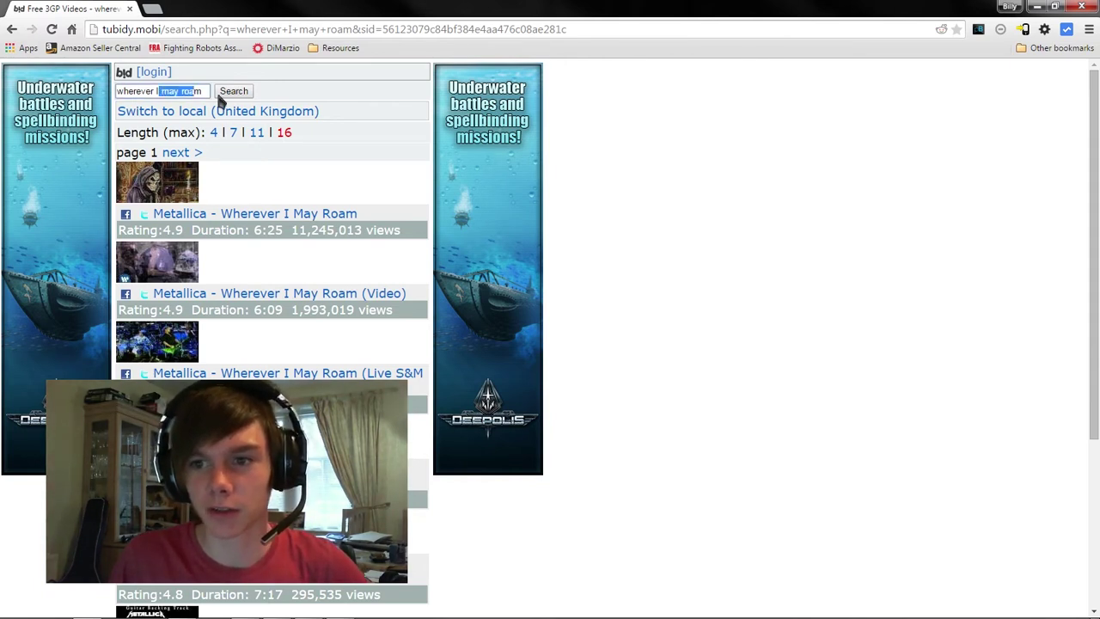
pyautogui.click(296, 170)
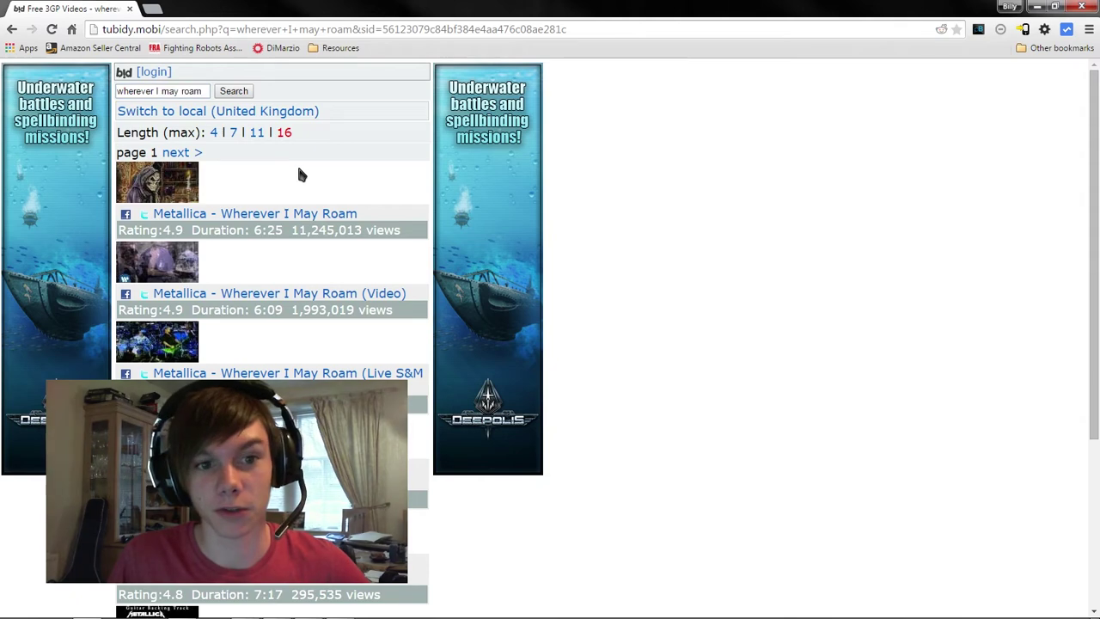
pyautogui.click(264, 217)
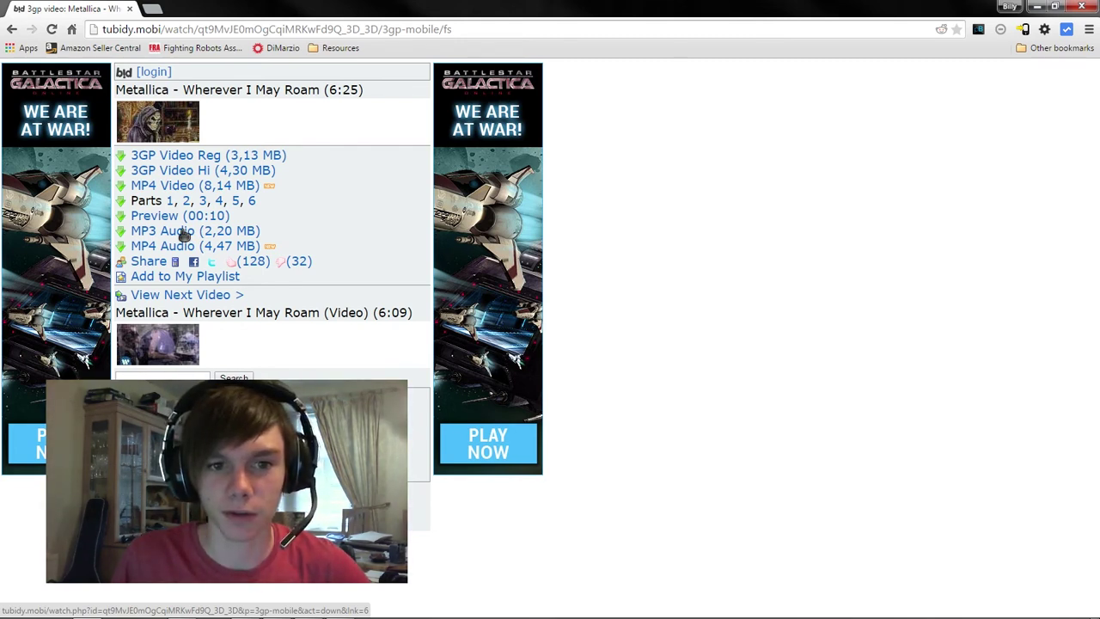
# - Open the MP3 Audio (2,20 MB) link, start 'Save link as...', then cancel the Save As dialog
pyautogui.click(184, 232)
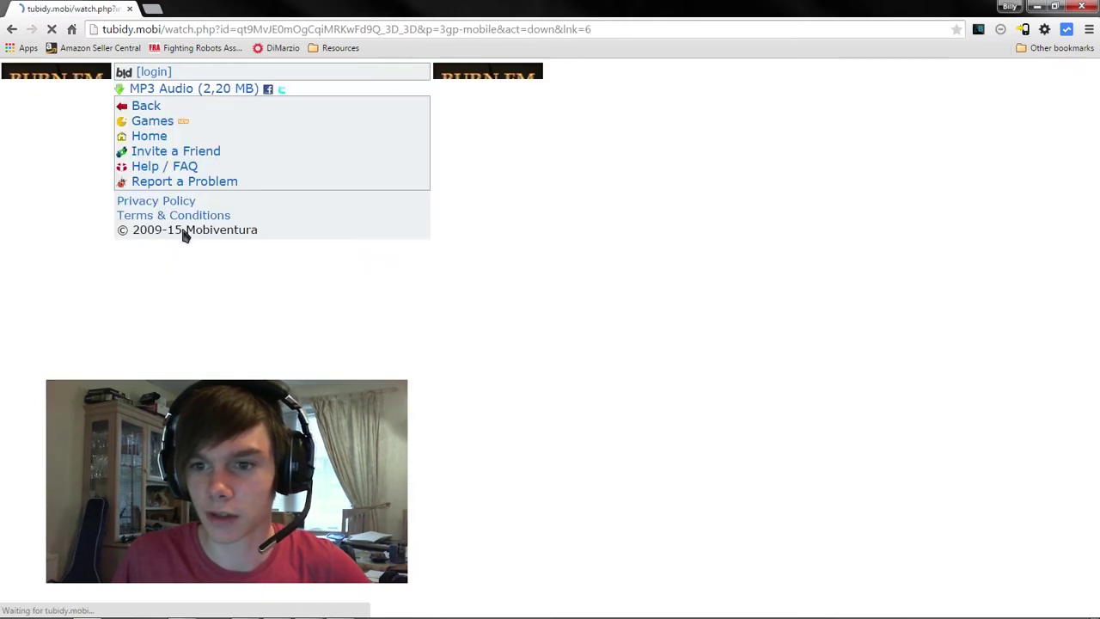
pyautogui.rightClick(183, 94)
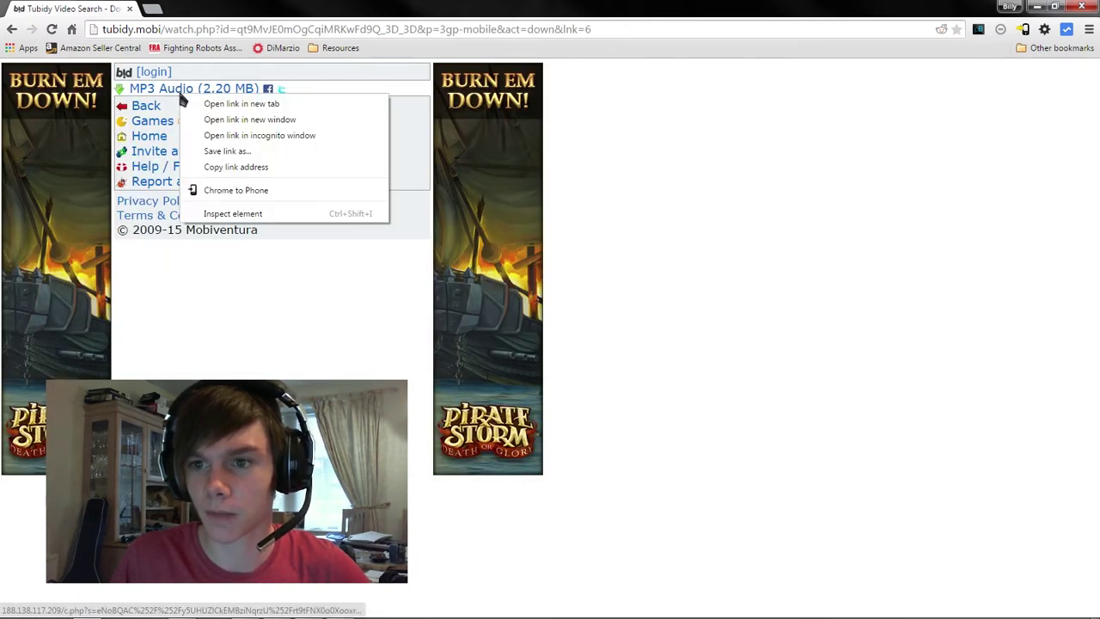
pyautogui.click(252, 152)
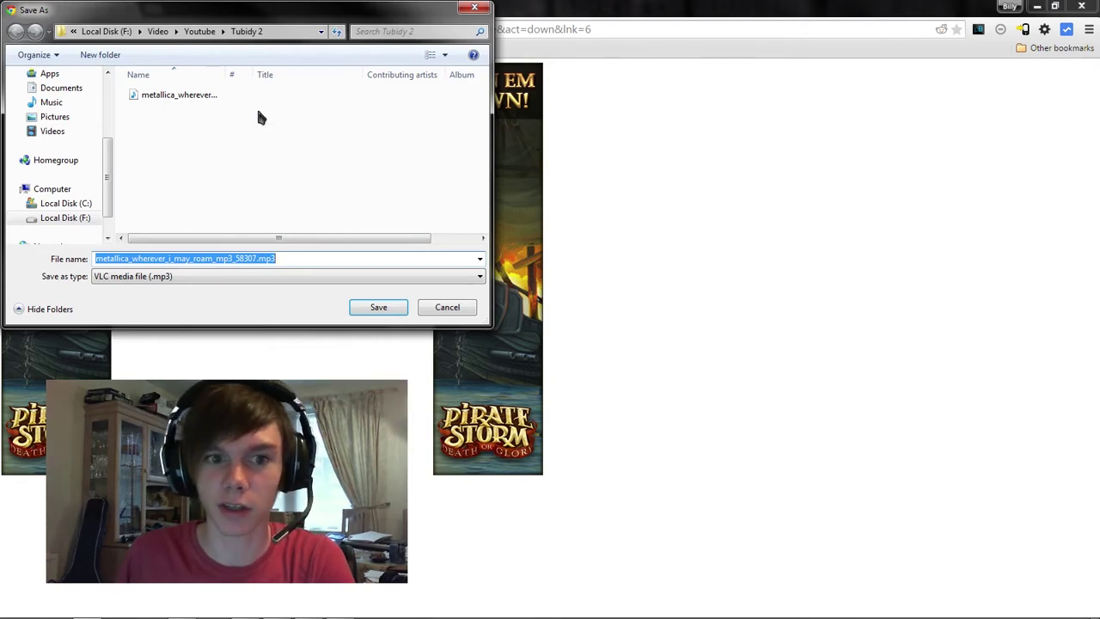
pyautogui.click(438, 309)
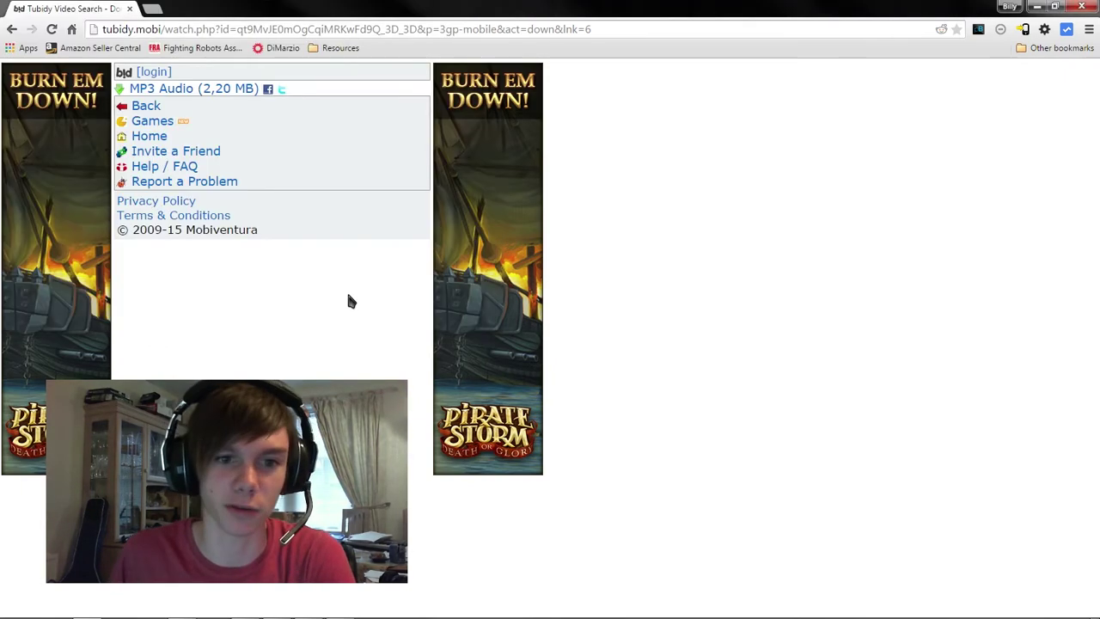
# - Minimize Chrome and show iTunes' My Music beside the Tubidy 2 folder, moved to the right
pyautogui.click(1036, 6)
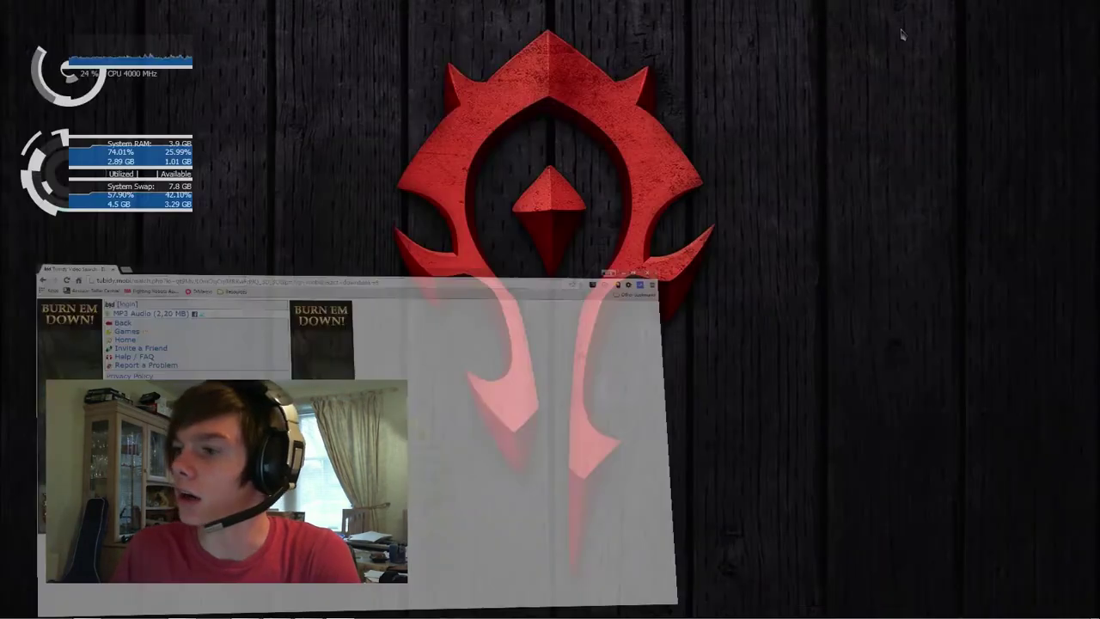
pyautogui.click(276, 609)
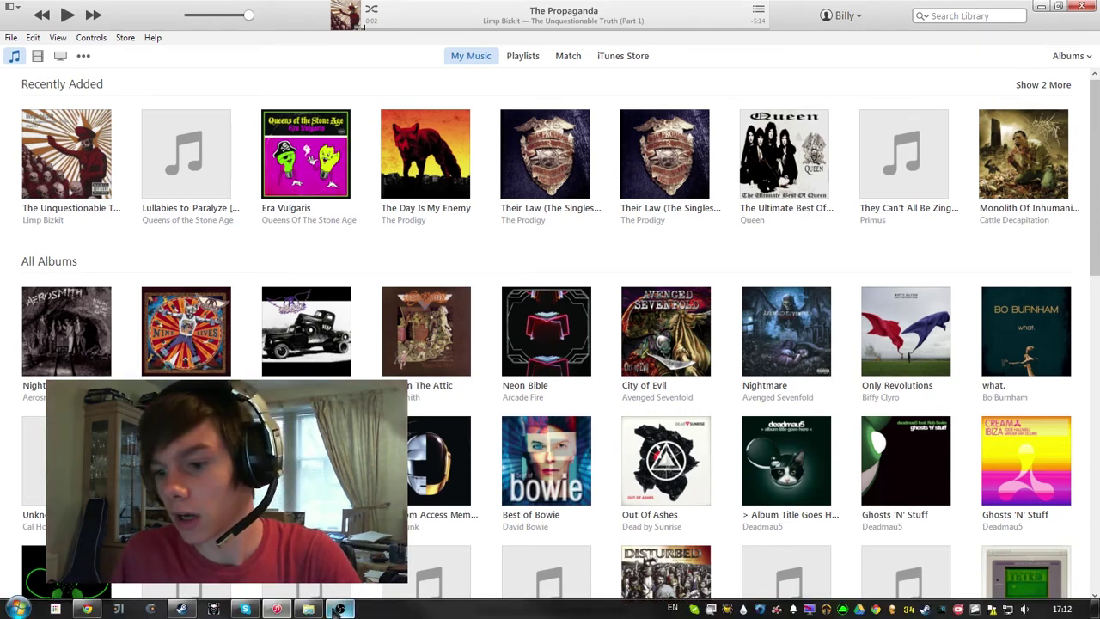
pyautogui.click(308, 610)
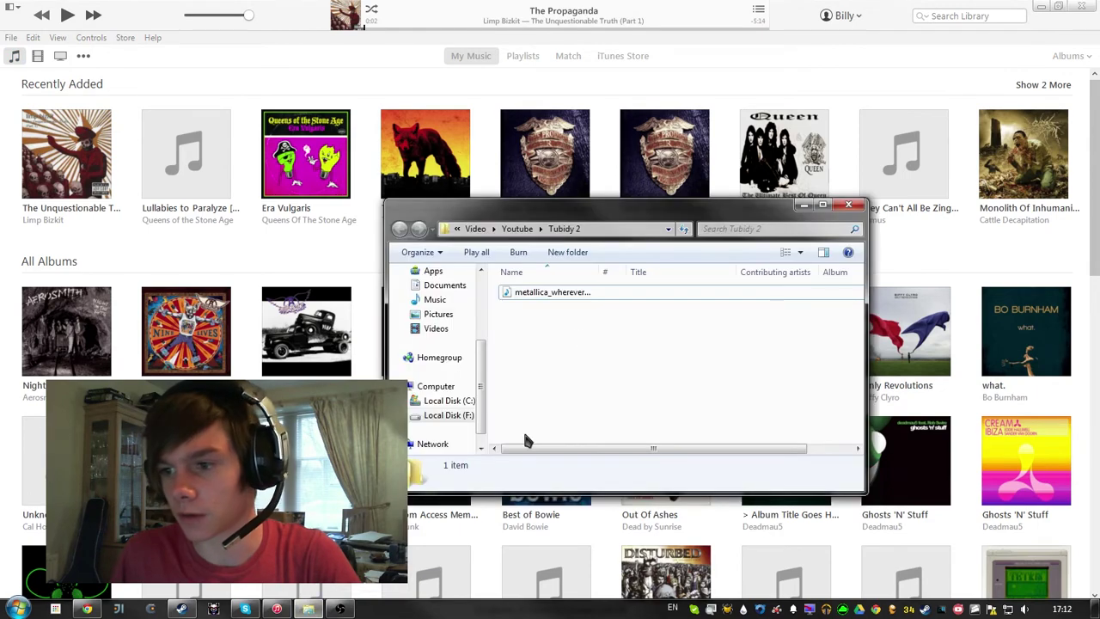
pyautogui.moveTo(595, 213)
pyautogui.mouseDown()
pyautogui.moveTo(528, 141)
pyautogui.moveTo(651, 165)
pyautogui.moveTo(653, 122)
pyautogui.moveTo(778, 300)
pyautogui.mouseUp()
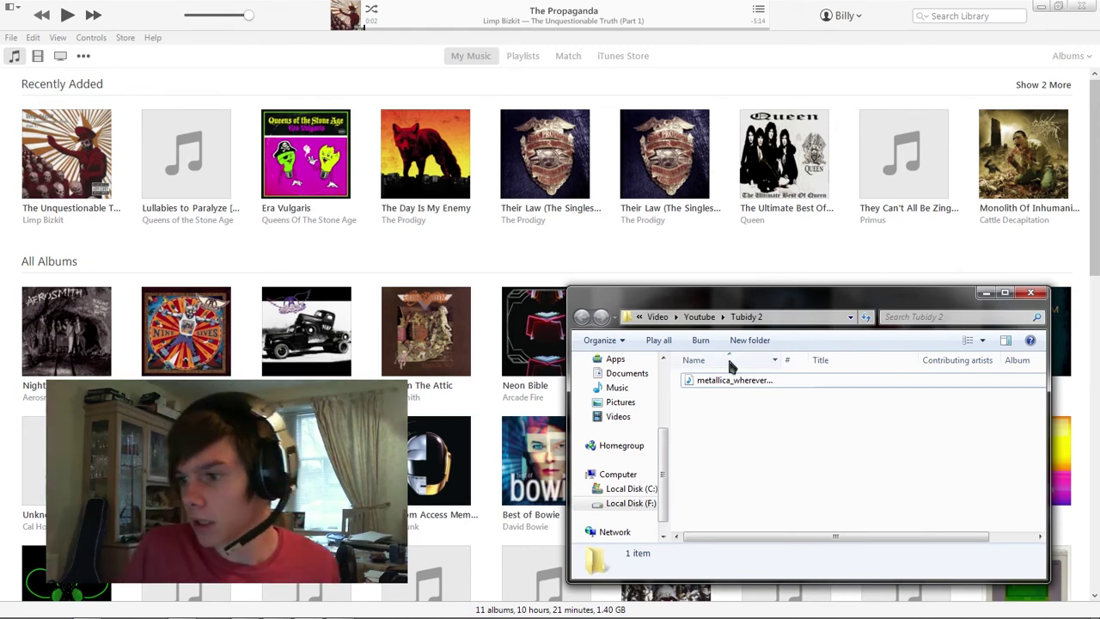
# - Drag the metallica_wherever_i_may_roam MP3 into iTunes, then select its track in the new Unknown Album
pyautogui.click(742, 382)
pyautogui.moveTo(746, 382)
pyautogui.mouseDown()
pyautogui.moveTo(172, 151)
pyautogui.moveTo(223, 235)
pyautogui.mouseUp()
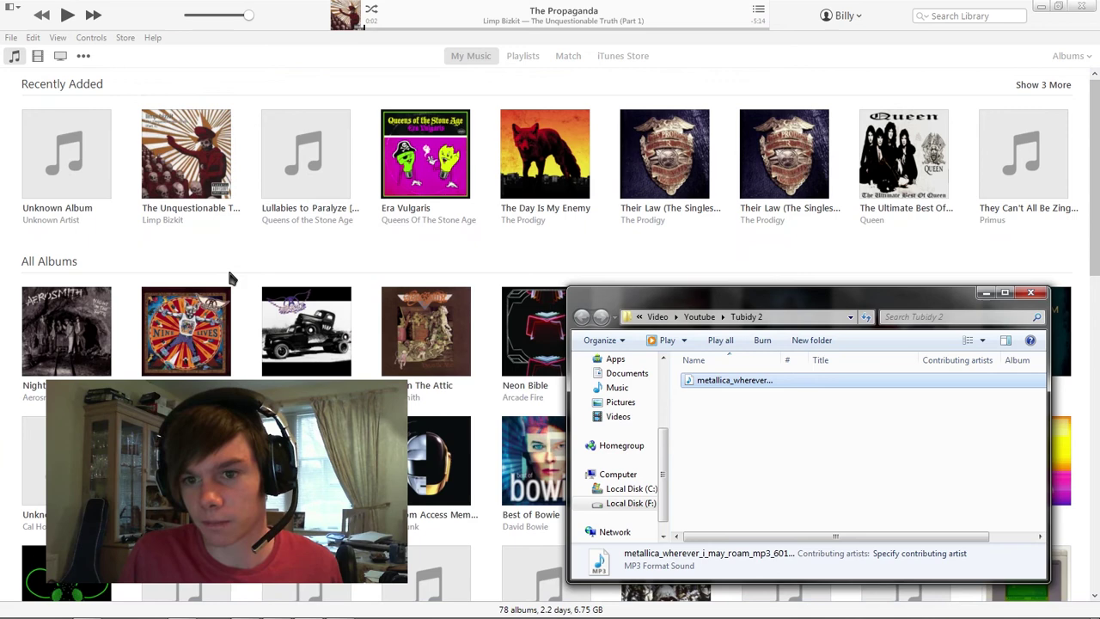
pyautogui.click(84, 175)
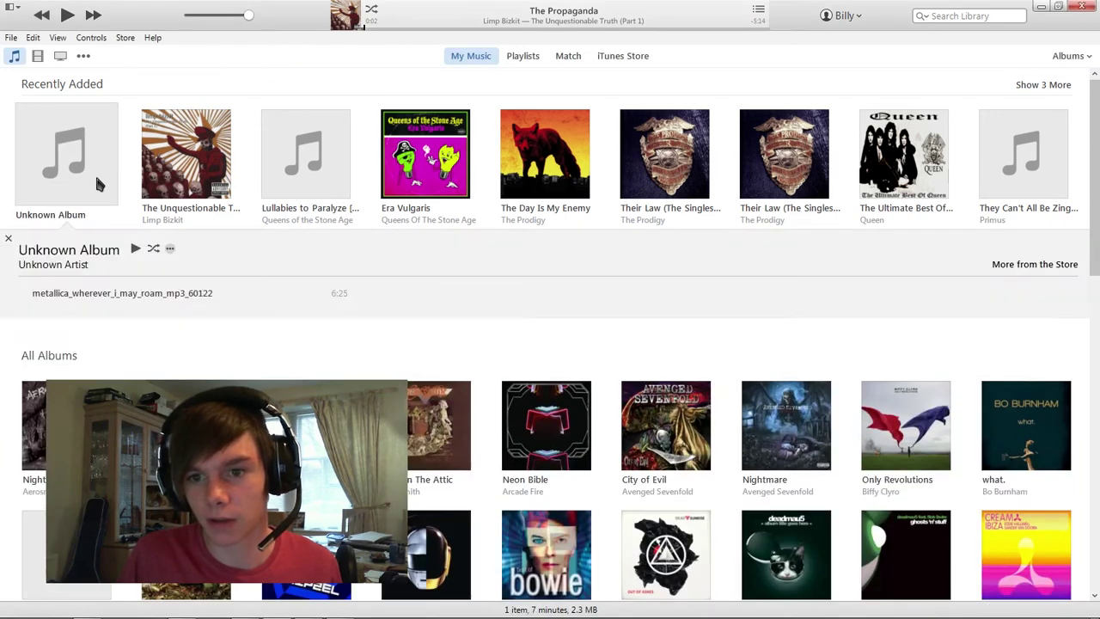
pyautogui.click(126, 301)
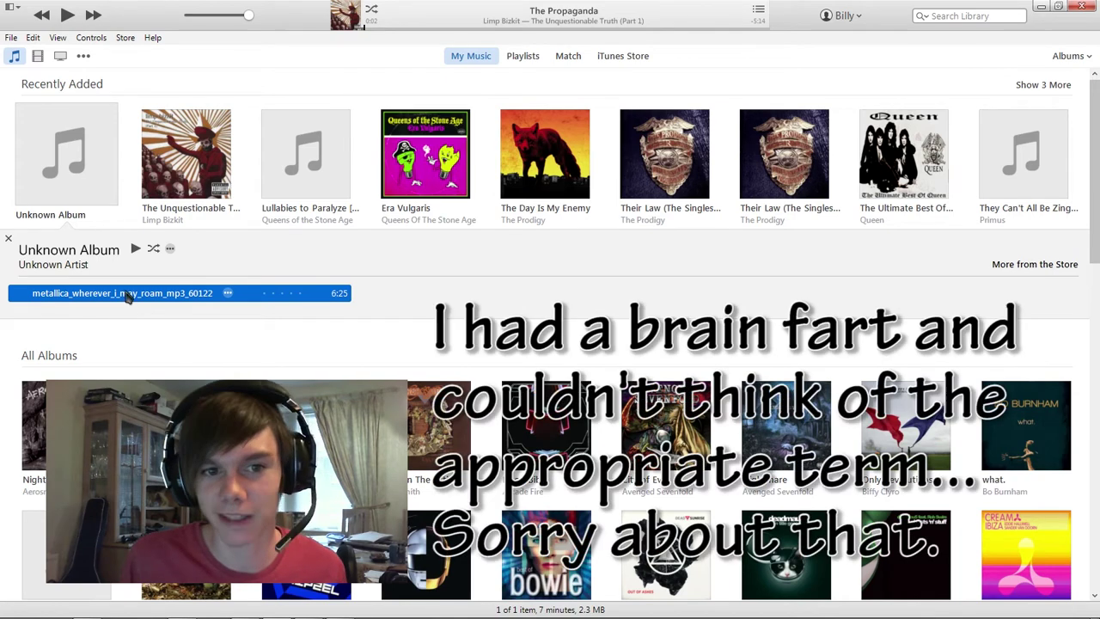
# - In the track's Get Info, replace the song name with 'Wherever I May Roam'
pyautogui.rightClick(135, 296)
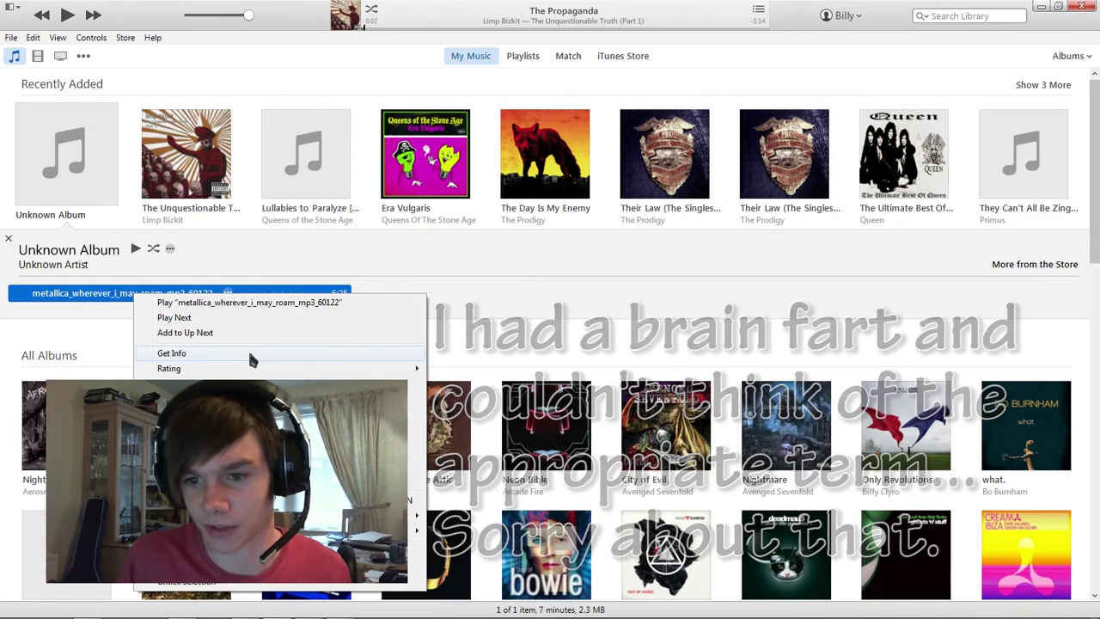
pyautogui.click(249, 353)
pyautogui.moveTo(505, 145)
pyautogui.mouseDown()
pyautogui.moveTo(573, 171)
pyautogui.moveTo(520, 62)
pyautogui.moveTo(560, 79)
pyautogui.mouseUp()
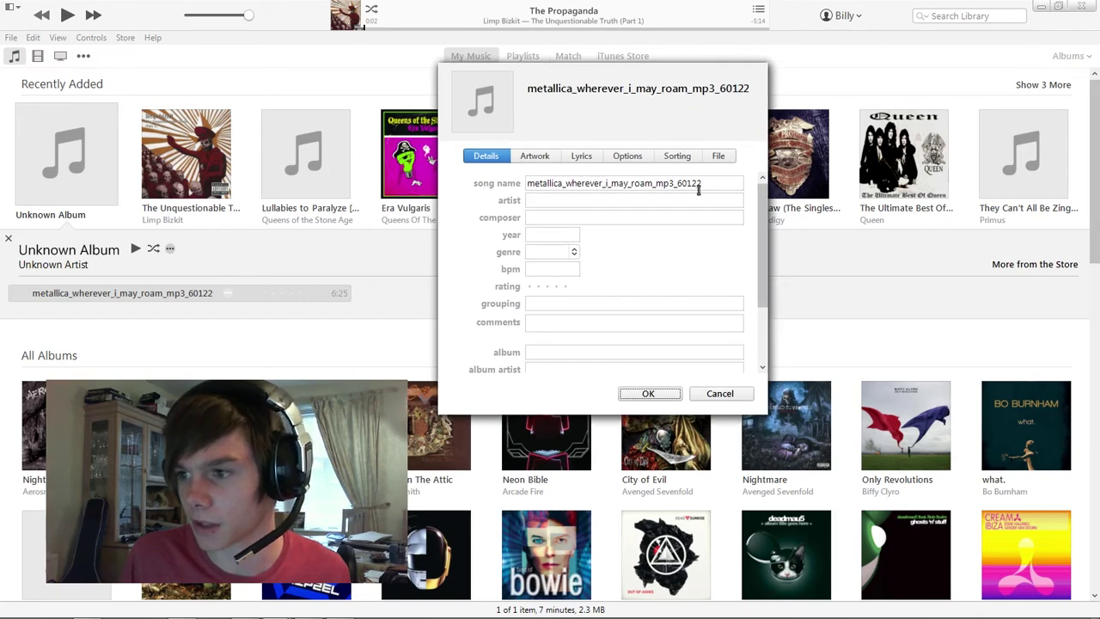
pyautogui.hotkey('ctrl', 'a')
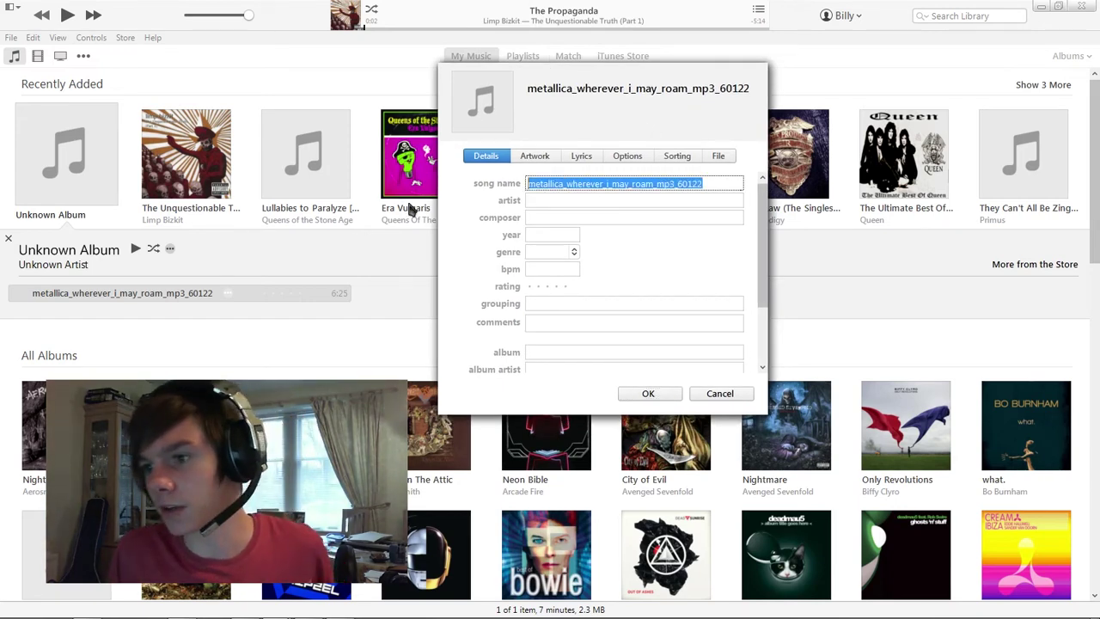
pyautogui.press('BackSpace')
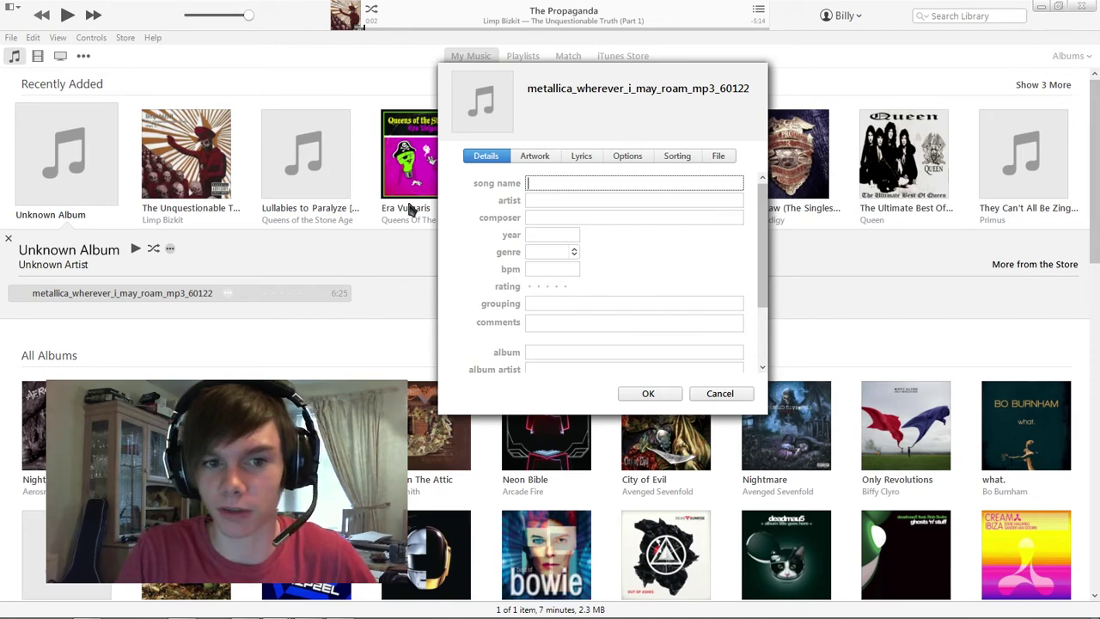
pyautogui.write('Wherever I may Roam')
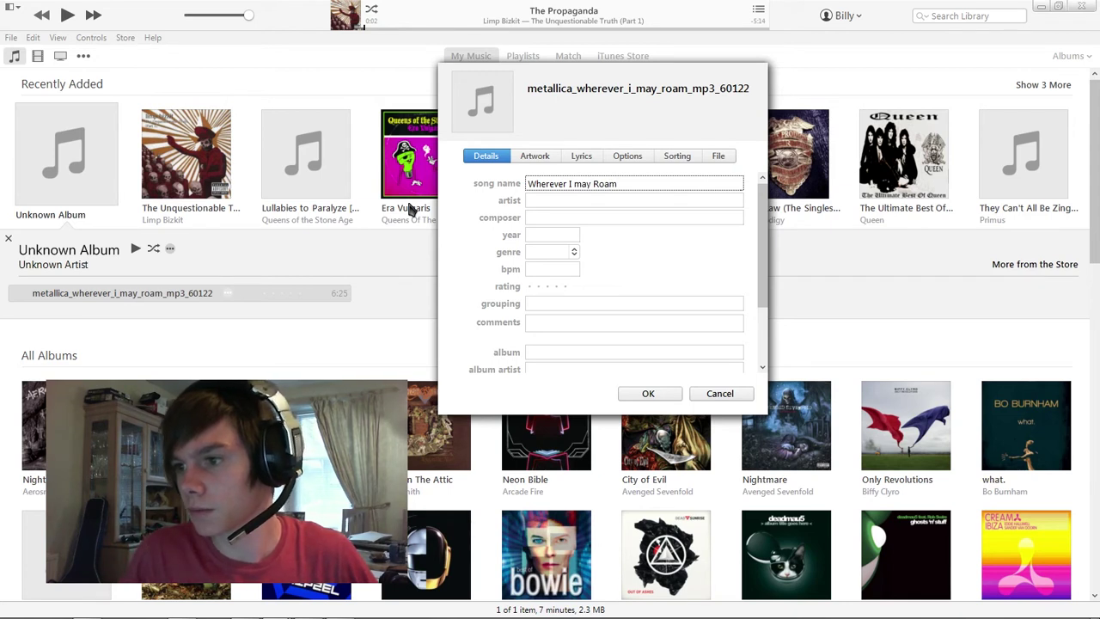
pyautogui.press('BackSpace')
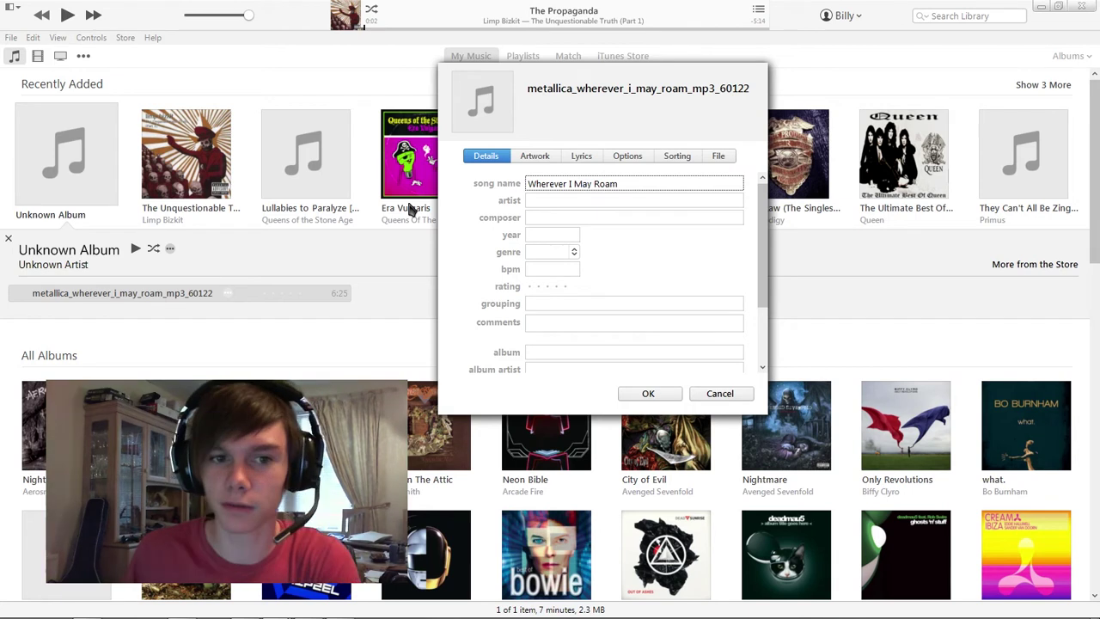
# - Glance at the Artwork tab, return to Details, and confirm the new title with OK
pyautogui.click(537, 162)
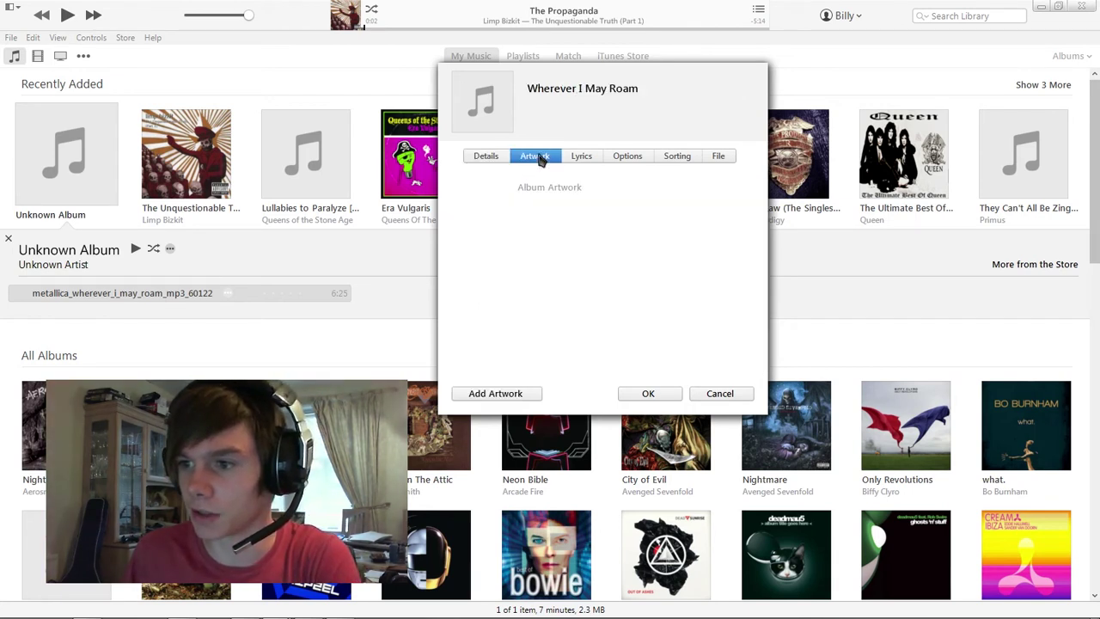
pyautogui.click(491, 159)
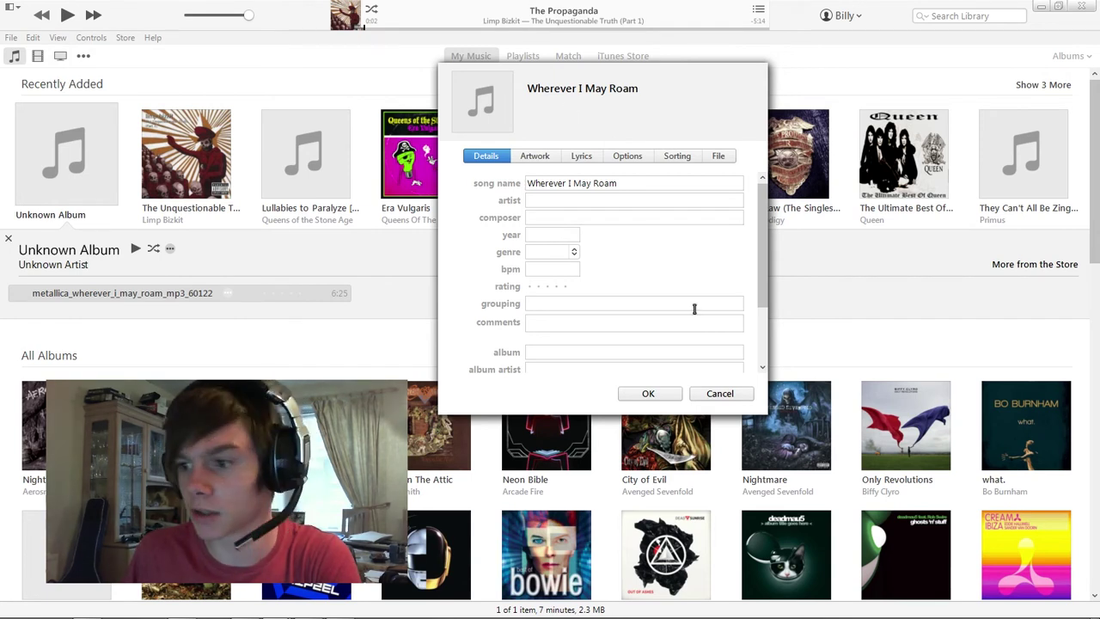
pyautogui.press('Tab')
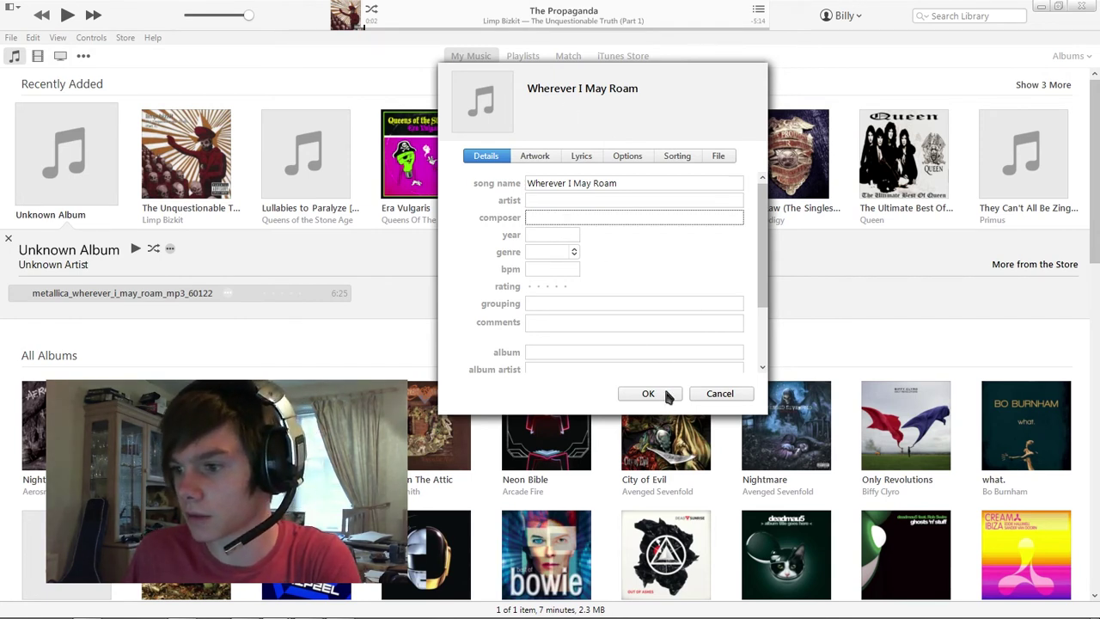
pyautogui.click(665, 392)
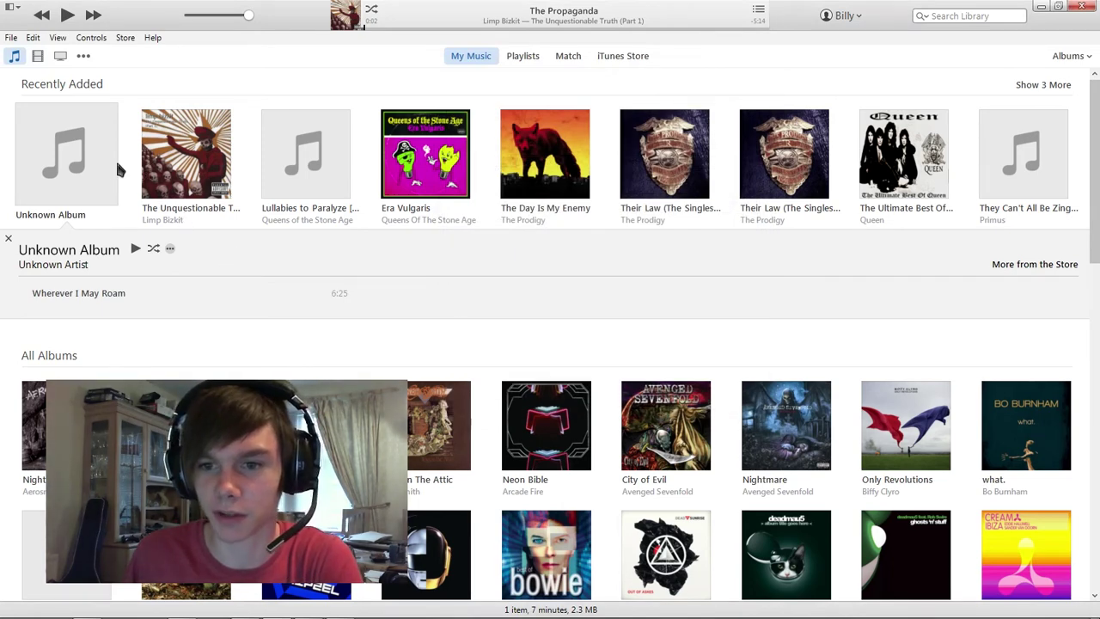
# - Reopen Get Info for 'Wherever I May Roam' and inspect its empty album and artist fields
pyautogui.rightClick(86, 295)
pyautogui.click(151, 362)
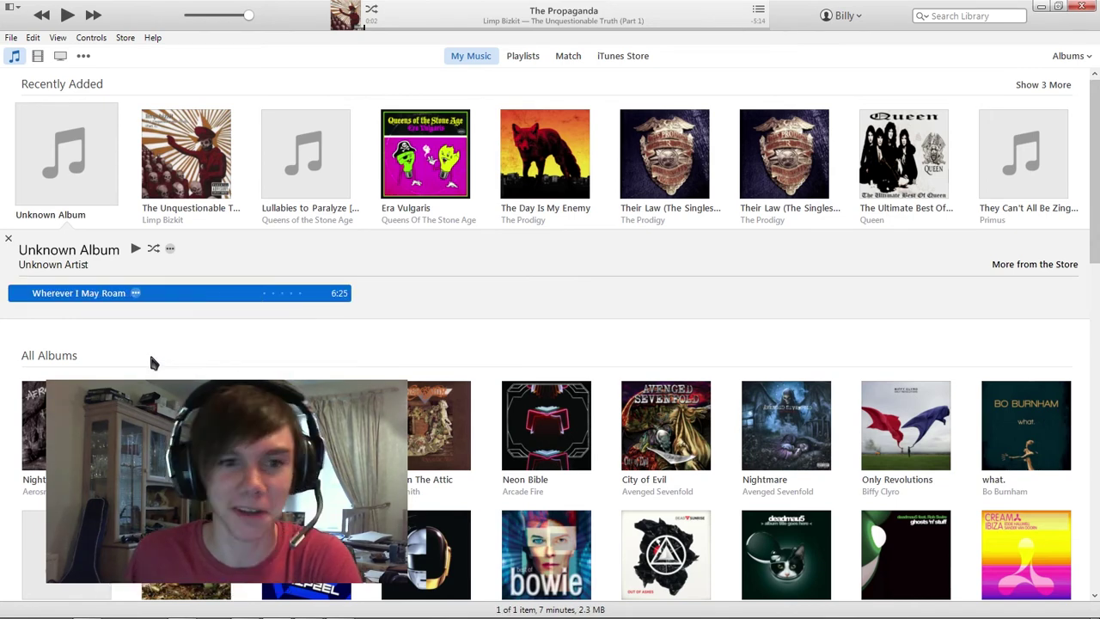
pyautogui.click(498, 422)
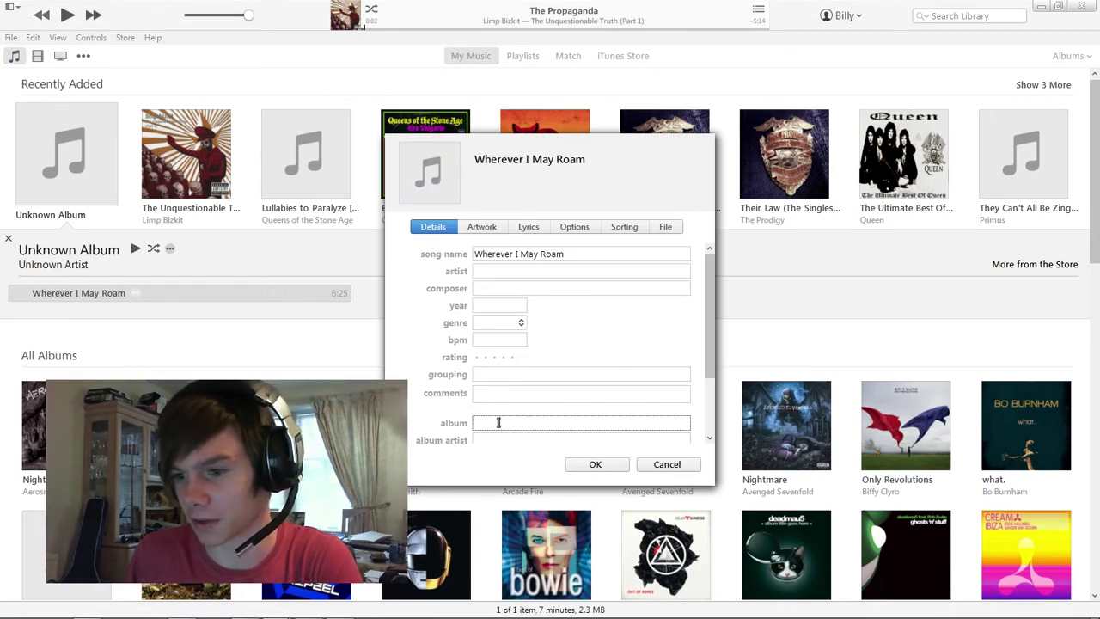
pyautogui.press('Tab')
pyautogui.click(498, 268)
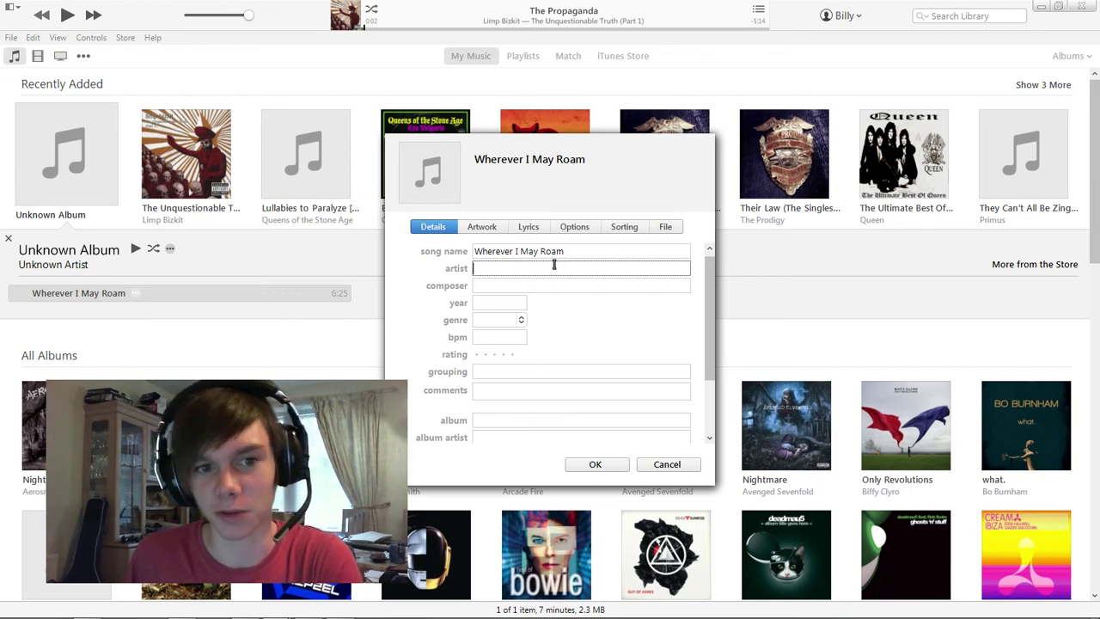
# - Cancel the Get Info dialog and collapse the expanded Unknown Album
pyautogui.click(667, 464)
pyautogui.click(86, 176)
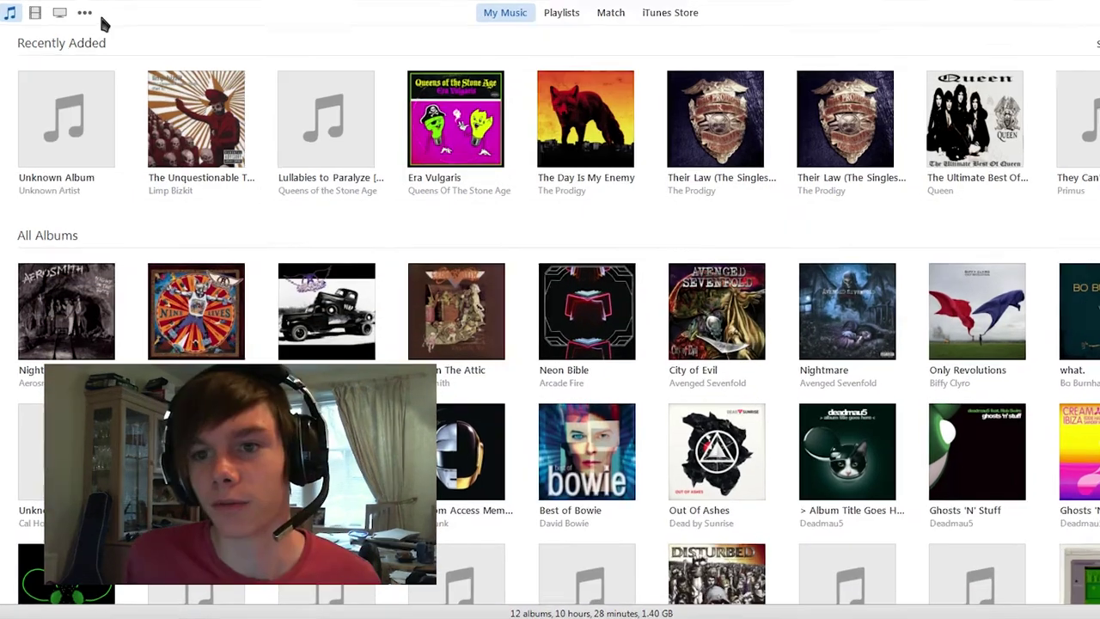